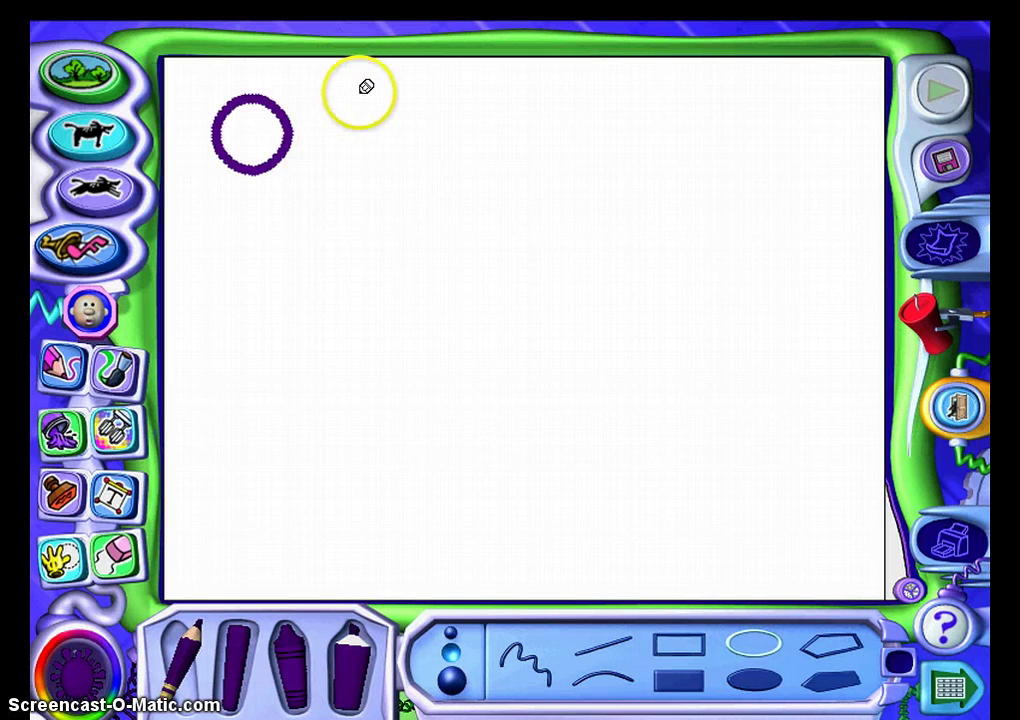
Draw more purple oval outlines of varying sizes across the left half of the canvas.
left_click_drag(388, 121, 523, 274)
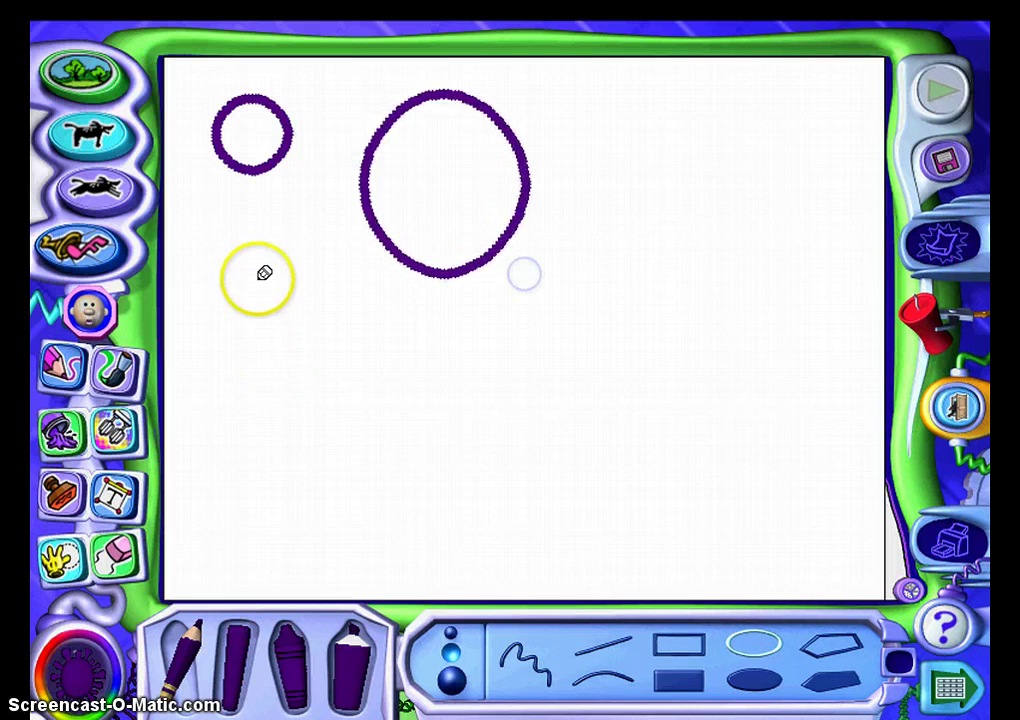
left_click_drag(208, 249, 259, 300)
left_click_drag(327, 377, 337, 383)
left_click_drag(433, 338, 567, 479)
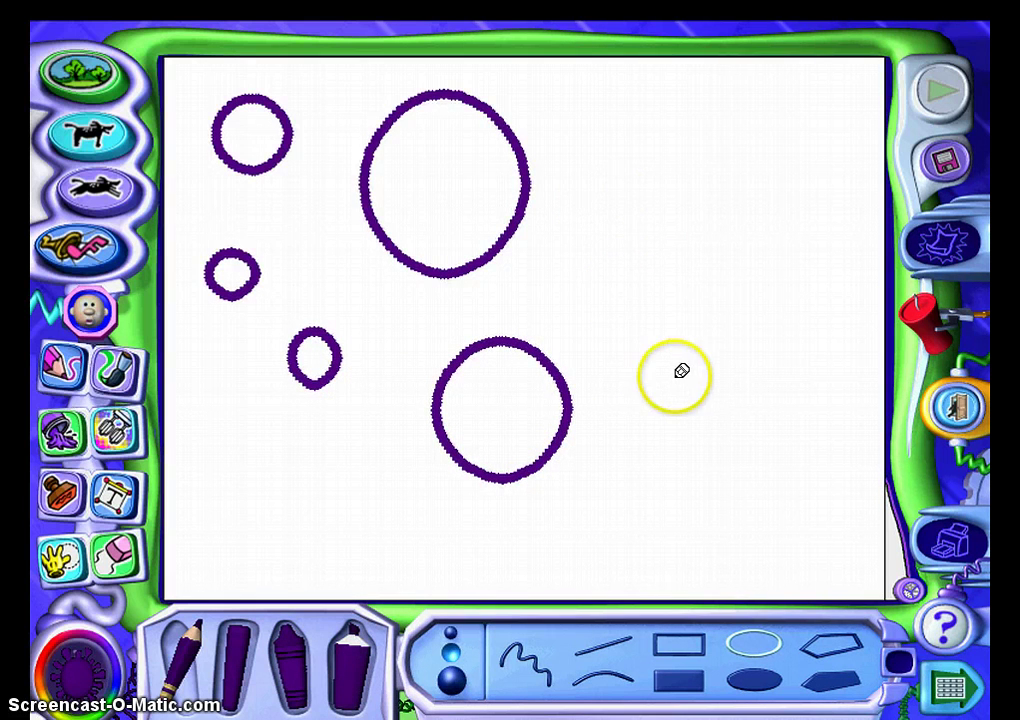
left_click(79, 672)
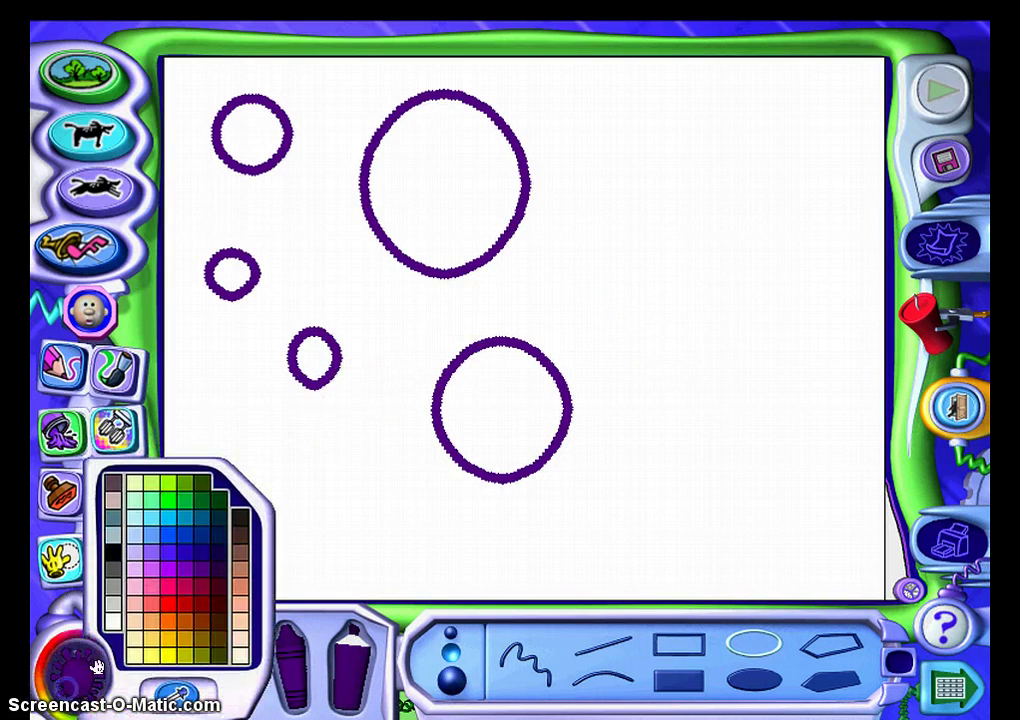
Switch to blue and draw overlapping blue ovals at the upper right and lower middle-left.
left_click(165, 530)
left_click_drag(648, 125, 787, 277)
left_click_drag(642, 355, 808, 537)
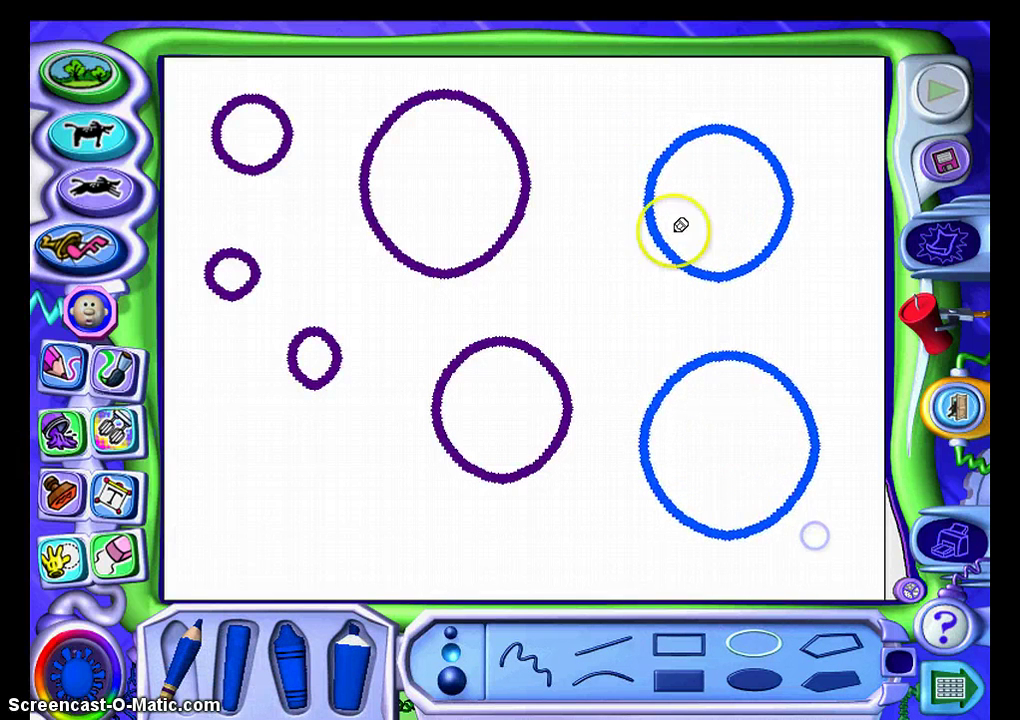
left_click_drag(578, 205, 750, 422)
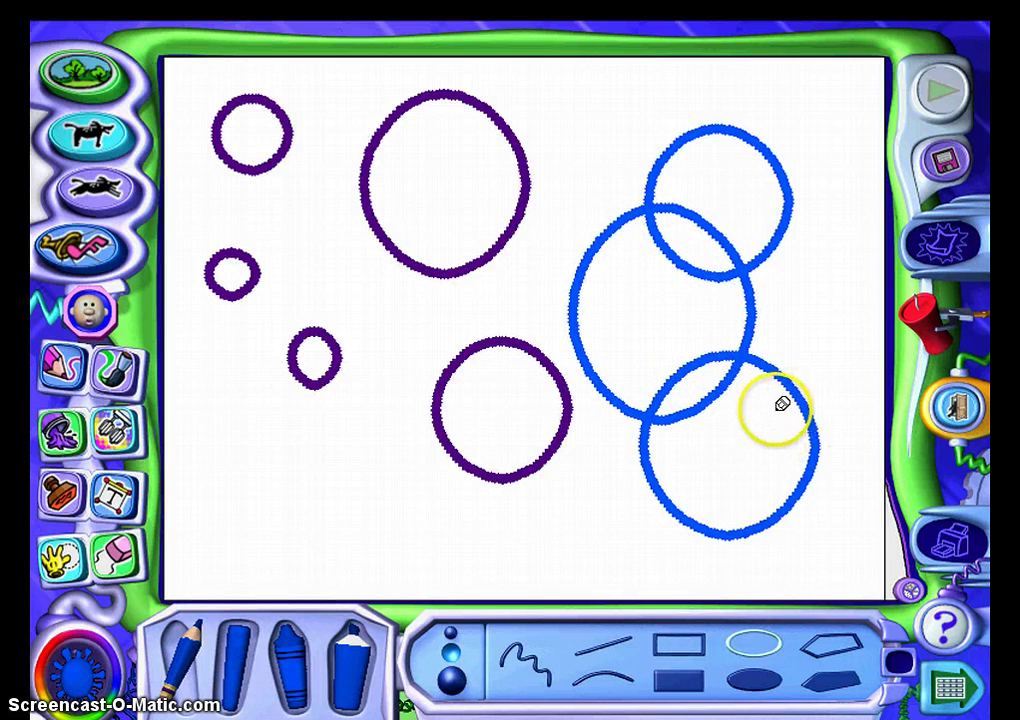
left_click_drag(313, 370, 454, 528)
Add more blue ovals over the top-left circles, the bottom, the right side and the upper right corner.
left_click(266, 119)
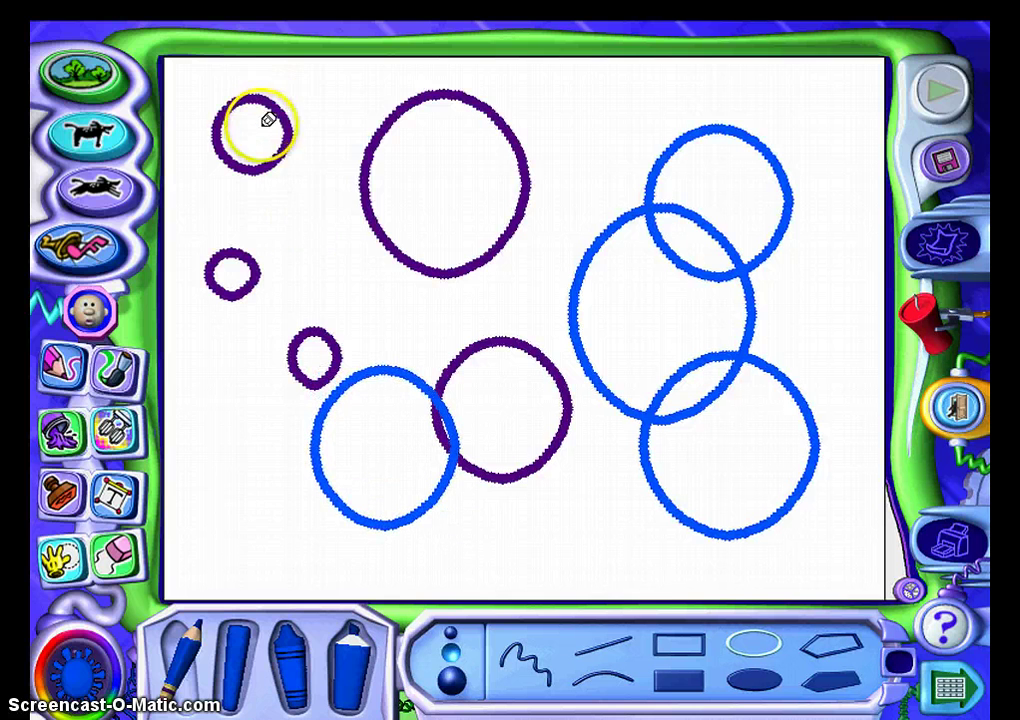
left_click_drag(311, 187, 387, 269)
mouse_move(194, 409)
left_mouse_down()
mouse_move(278, 524)
mouse_move(360, 596)
left_mouse_up()
left_click_drag(537, 487, 633, 600)
left_click_drag(542, 87, 635, 198)
left_click_drag(775, 292, 876, 394)
left_click_drag(471, 255, 611, 390)
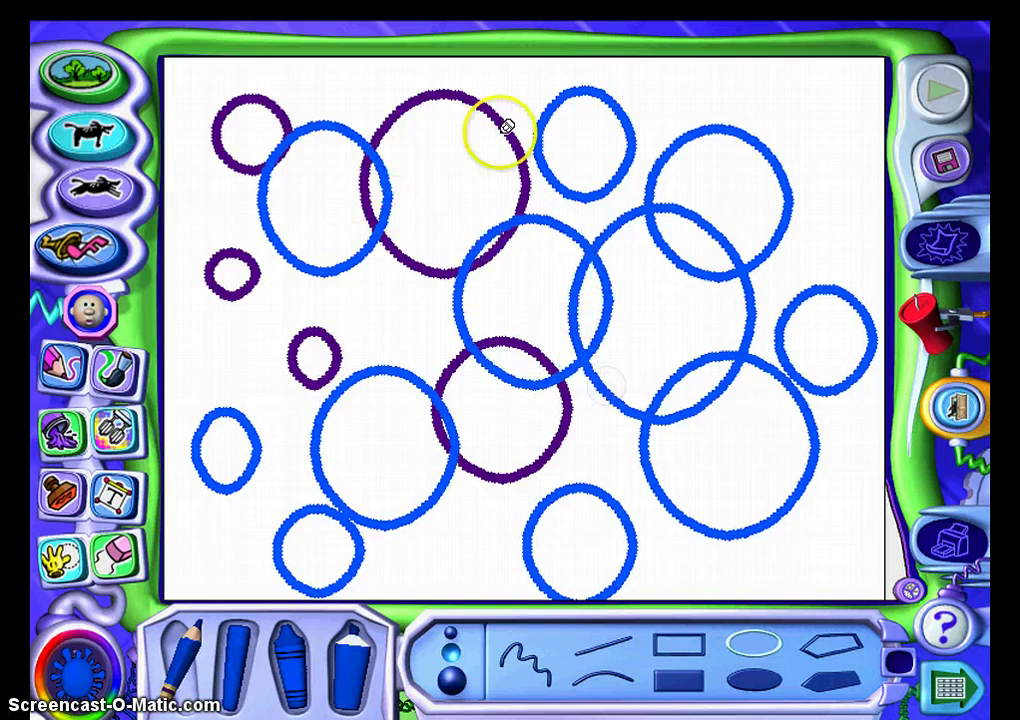
left_click_drag(729, 83, 837, 213)
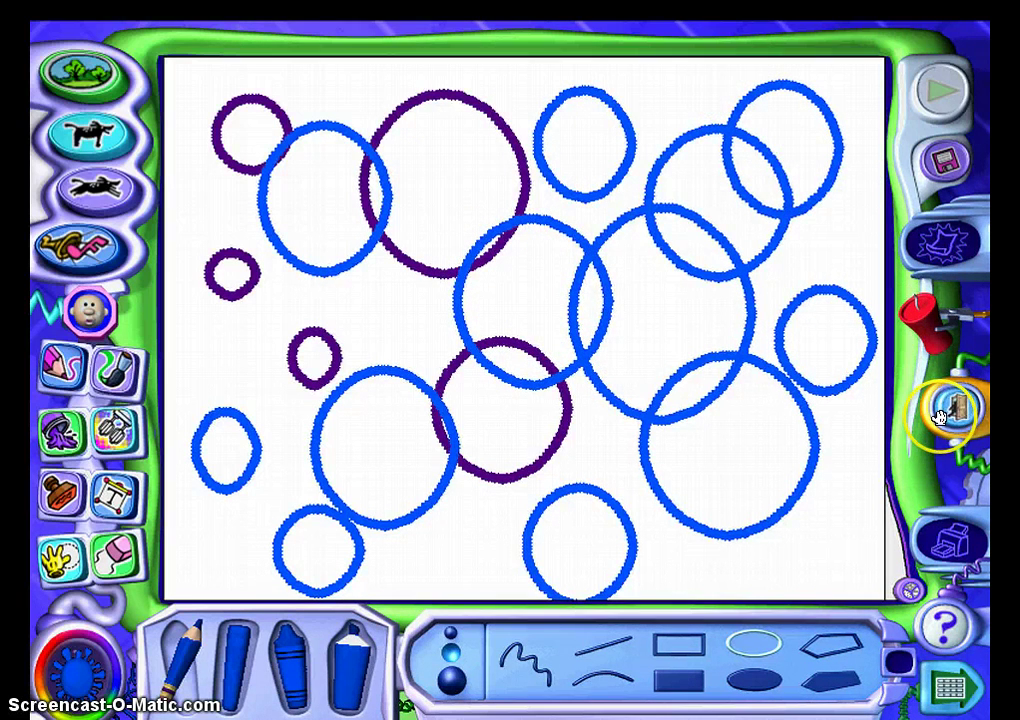
Wipe the whole canvas blank with the Dynamite eraser.
left_click(925, 318)
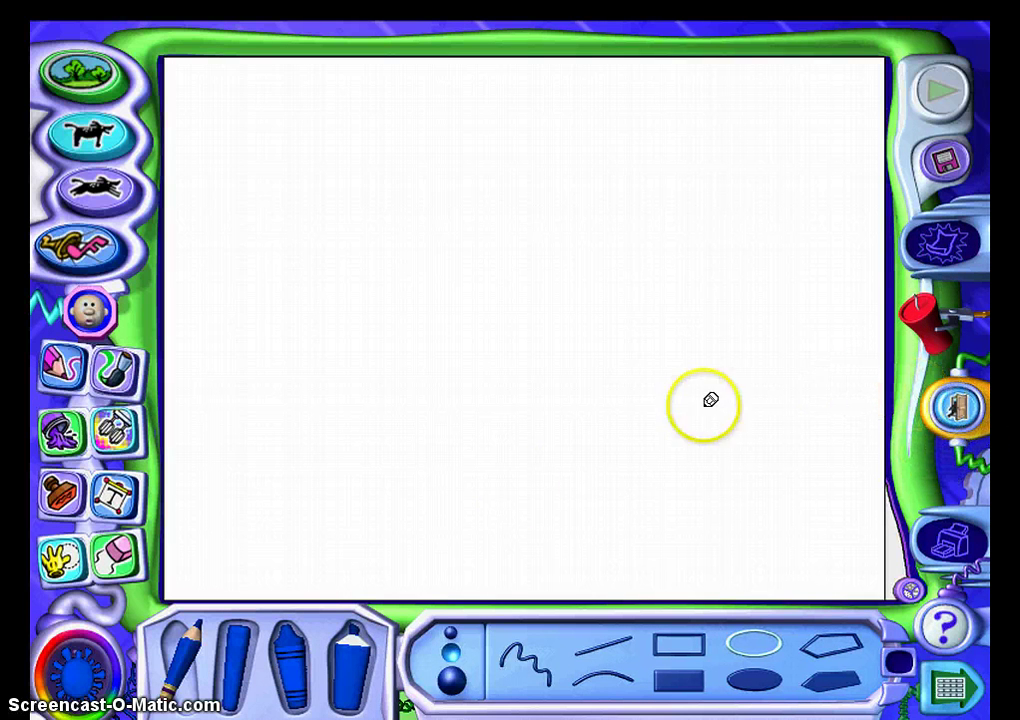
Choose grey and draw one large circle in the canvas centre for the snowman's head.
left_click(78, 676)
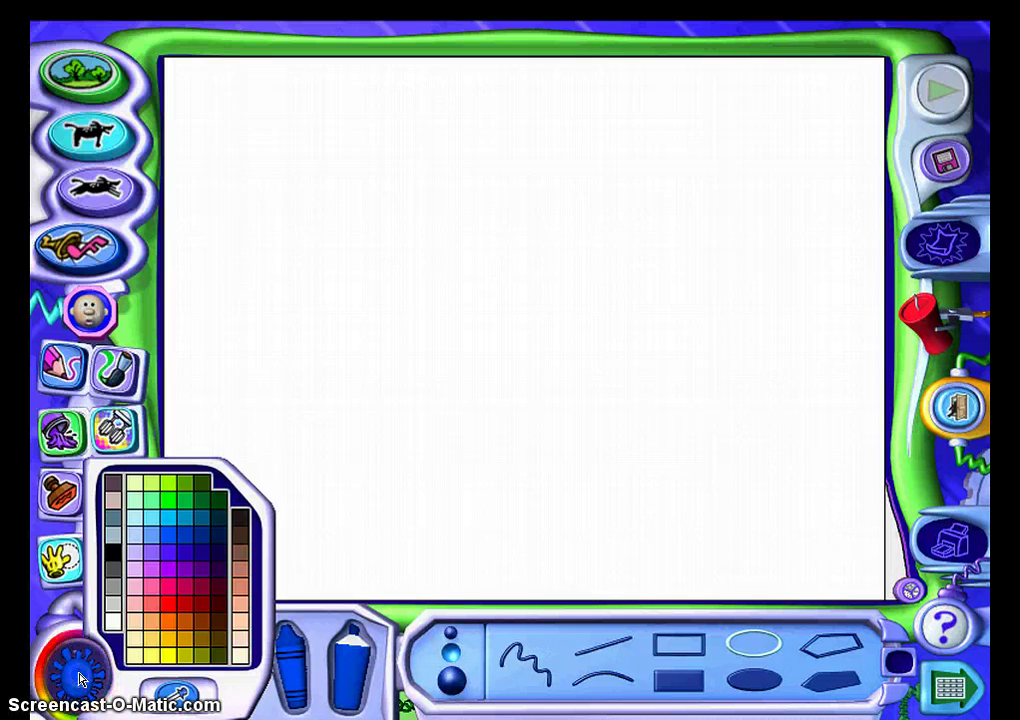
left_click(111, 590)
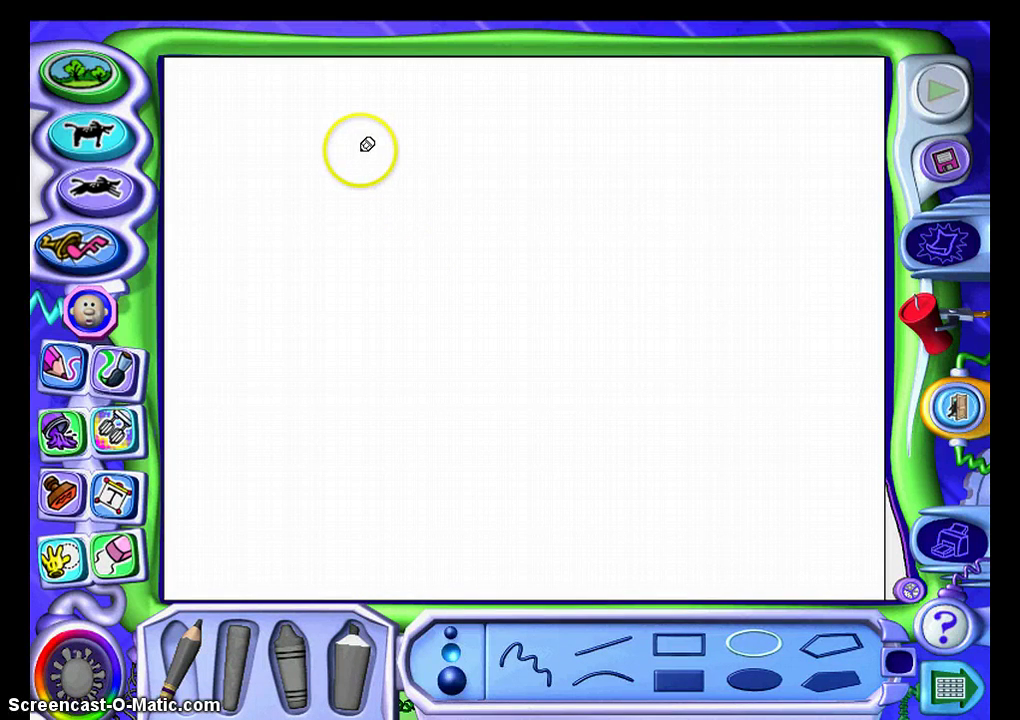
left_click_drag(388, 180, 776, 604)
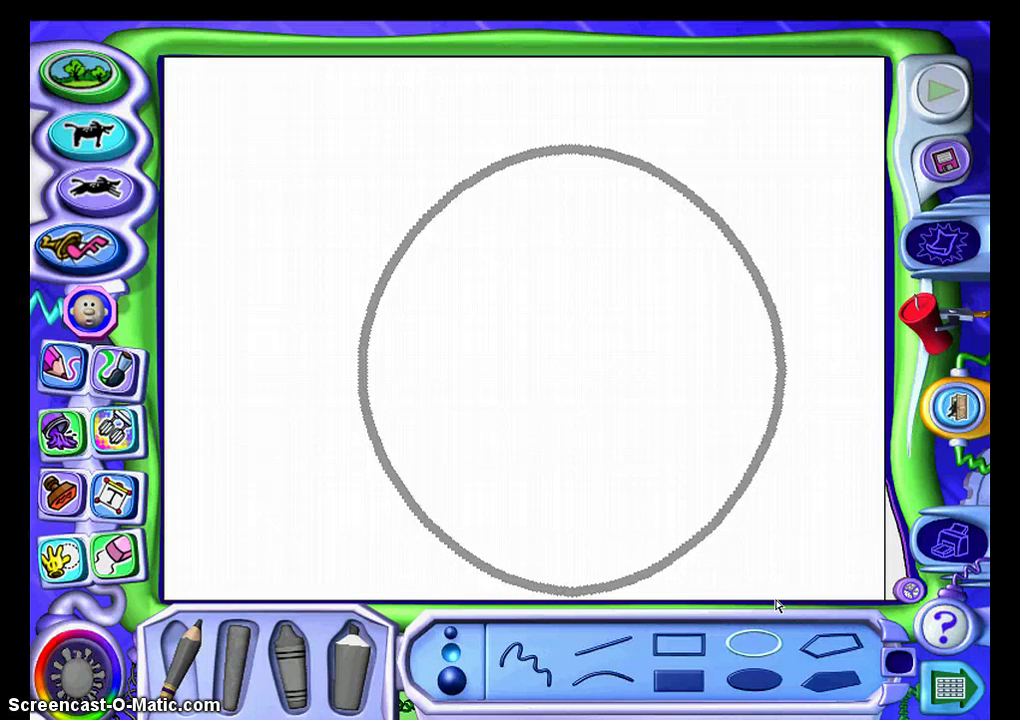
Pick black and draw two oval eyes side by side inside the grey head.
left_click(77, 667)
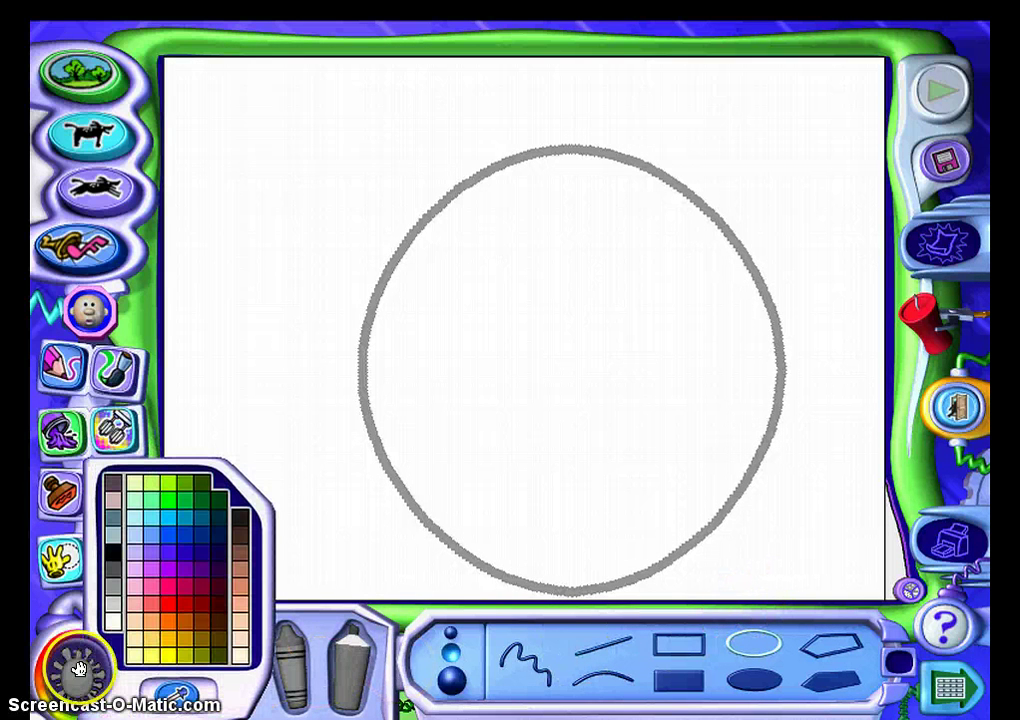
left_click_drag(84, 667, 112, 563)
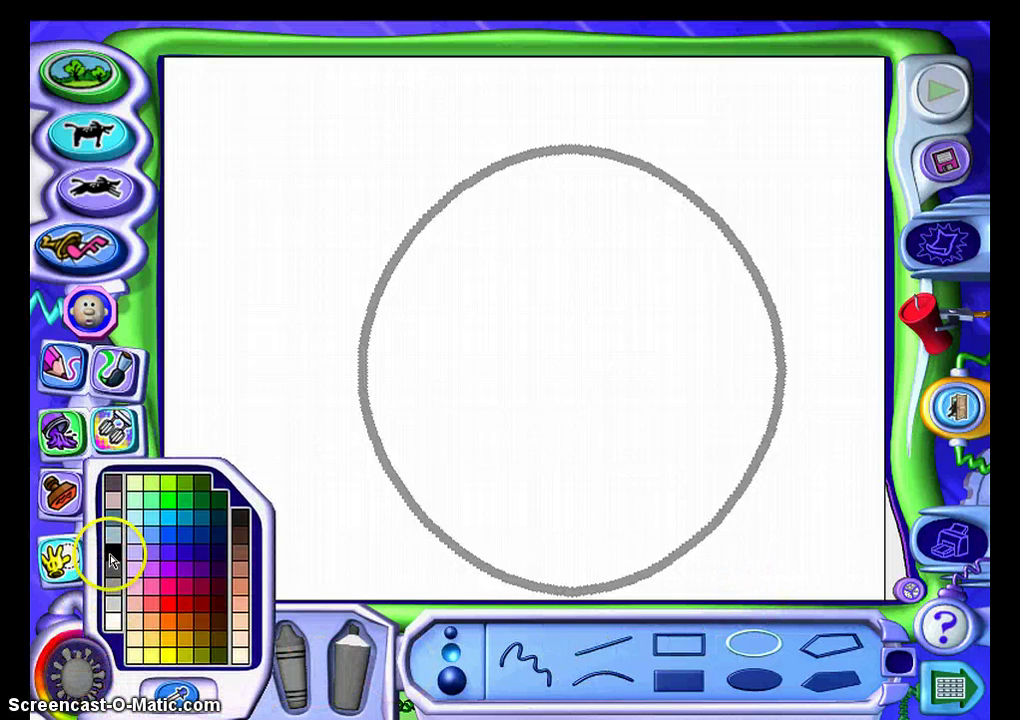
left_click(109, 549)
left_click(455, 387)
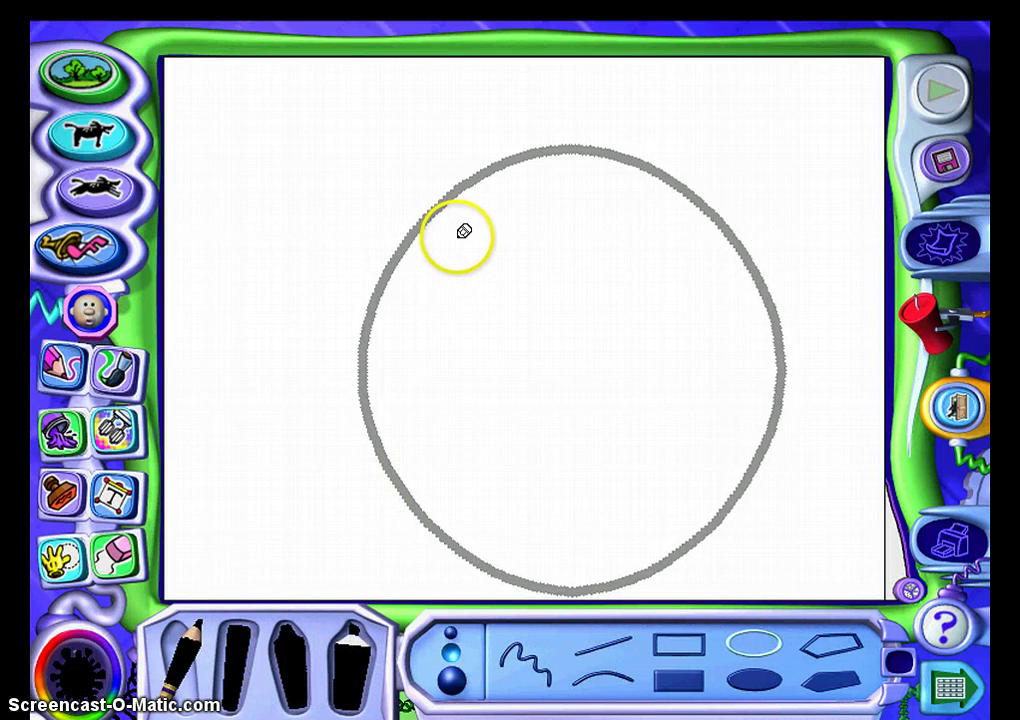
left_click_drag(471, 254, 564, 359)
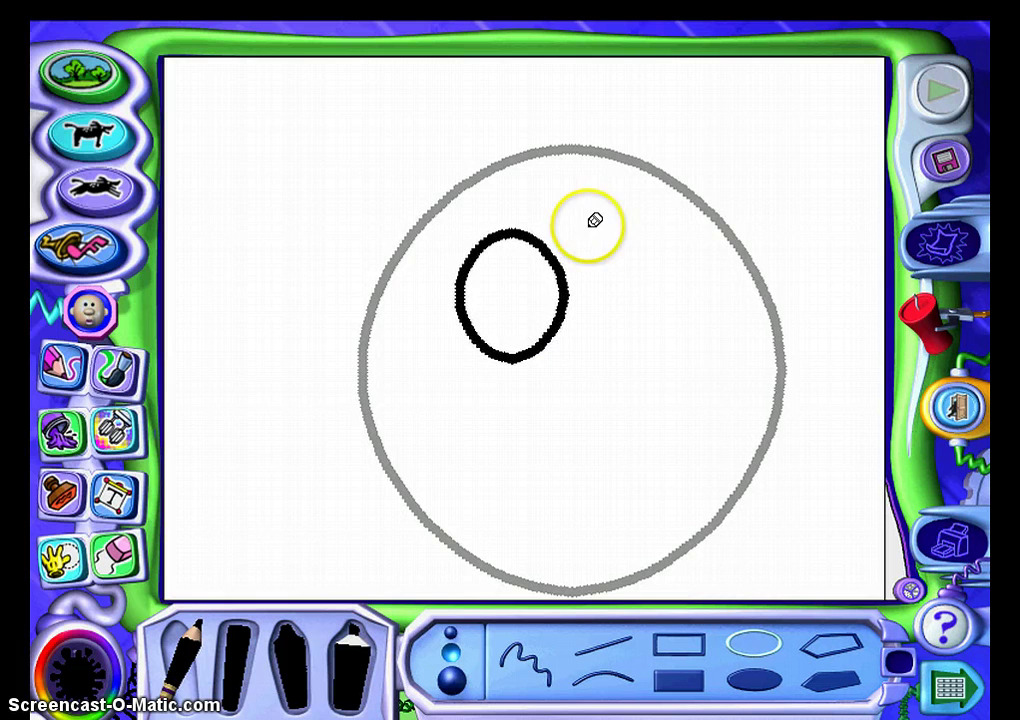
left_click_drag(602, 243, 695, 364)
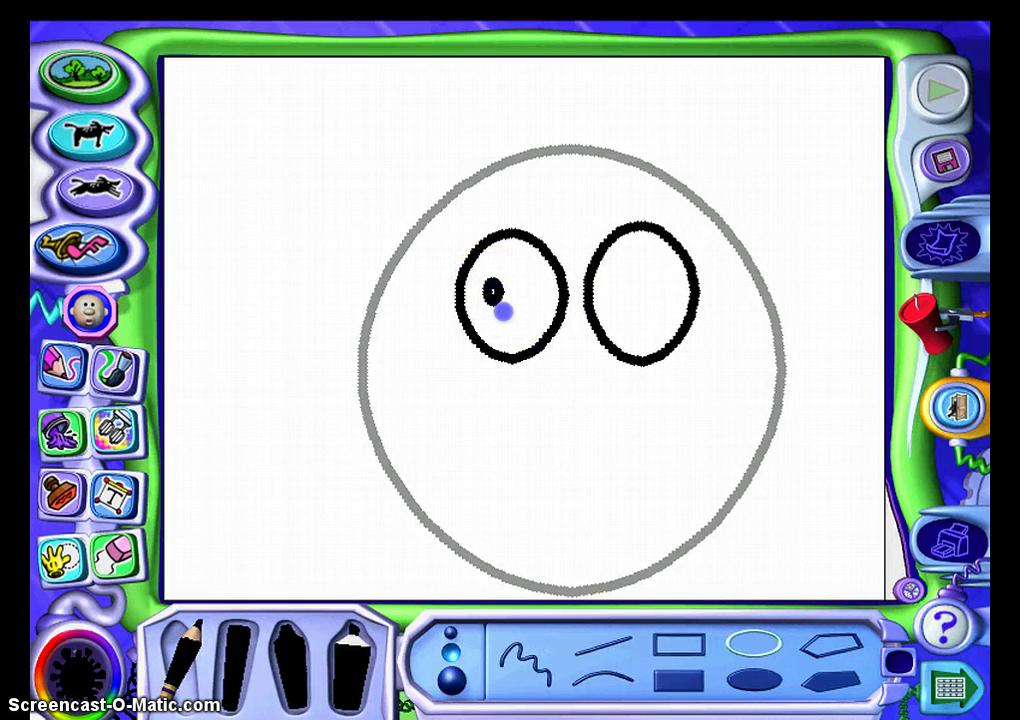
Draw small pupil outlines inside the right and left eyes.
mouse_move(614, 282)
left_mouse_down()
mouse_move(620, 274)
mouse_move(667, 341)
left_mouse_up()
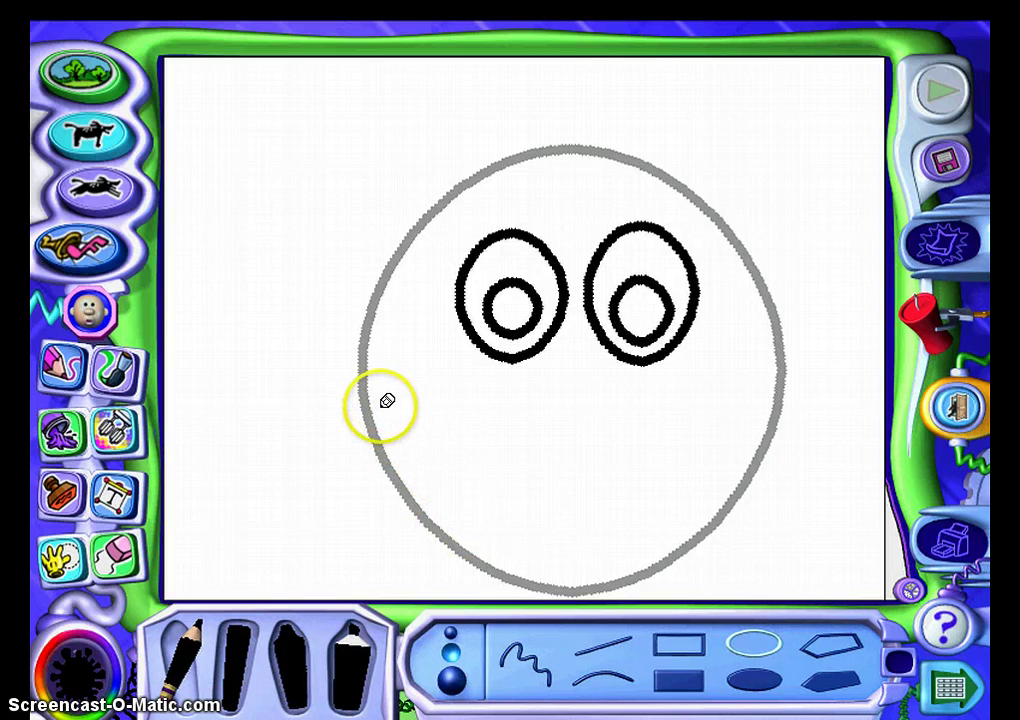
left_click(118, 551)
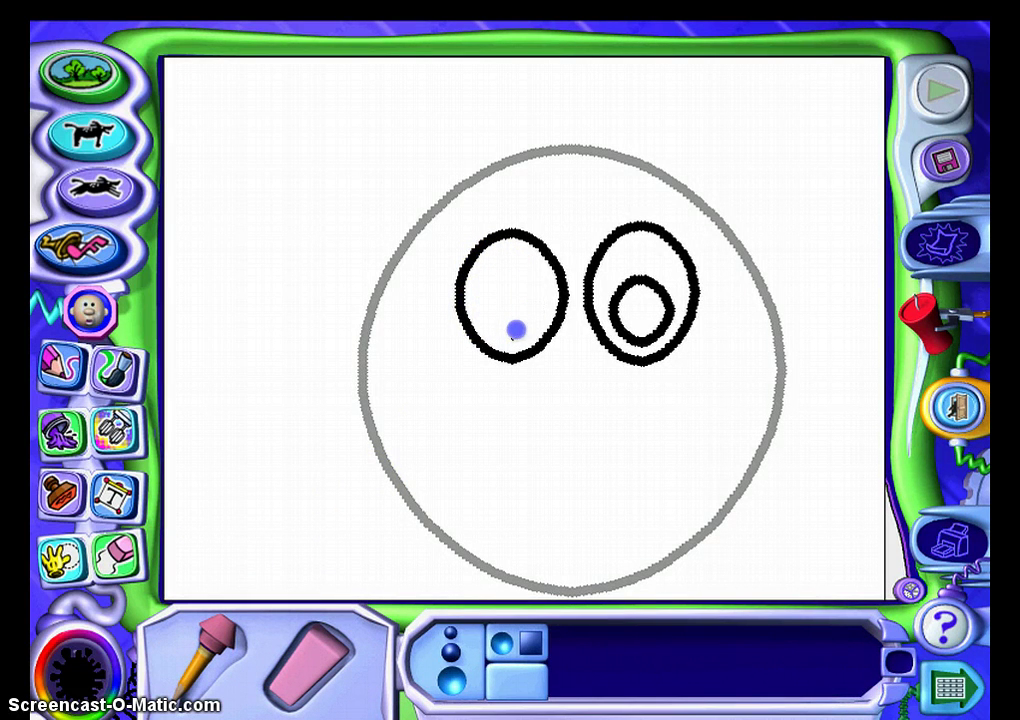
left_click(80, 672)
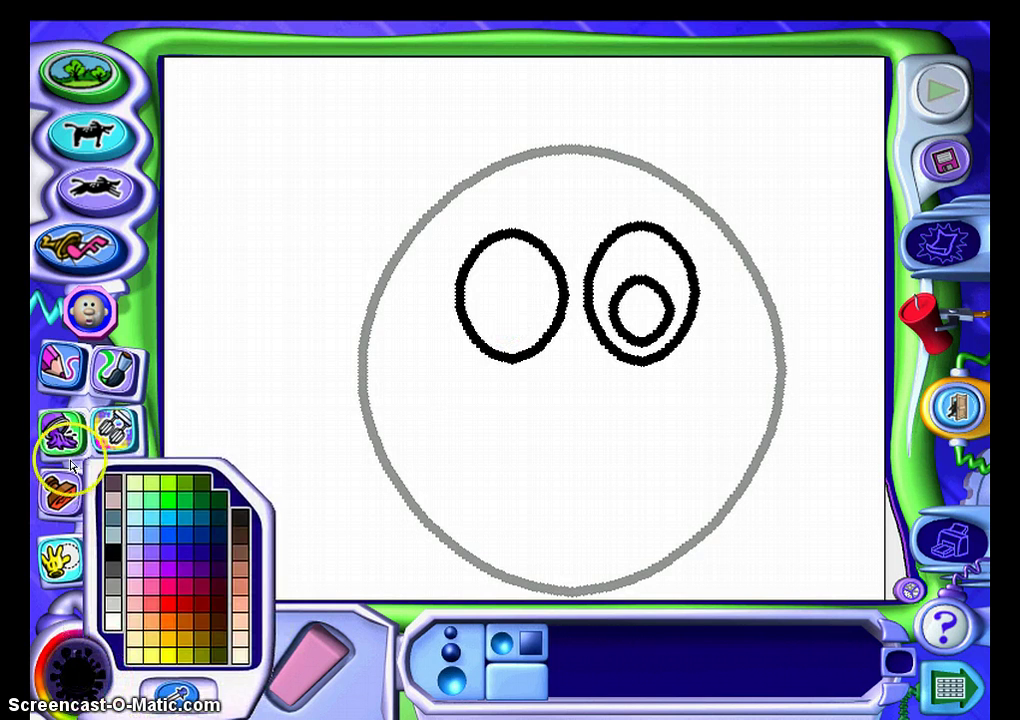
left_click(52, 364)
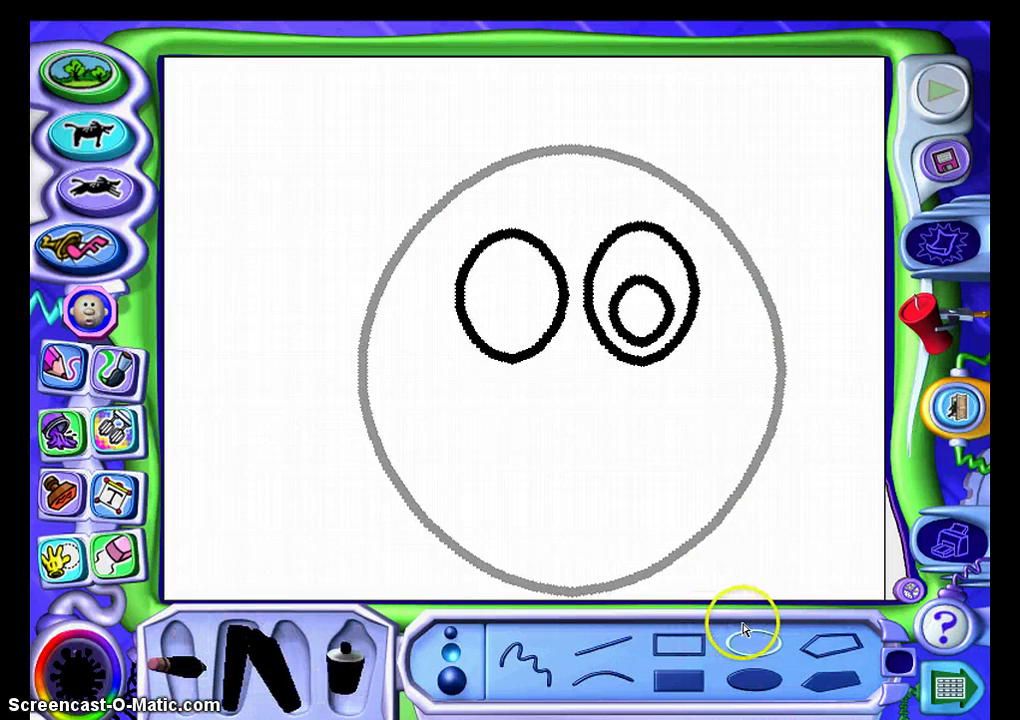
mouse_move(471, 257)
left_mouse_down()
mouse_move(508, 310)
mouse_move(496, 281)
left_mouse_up()
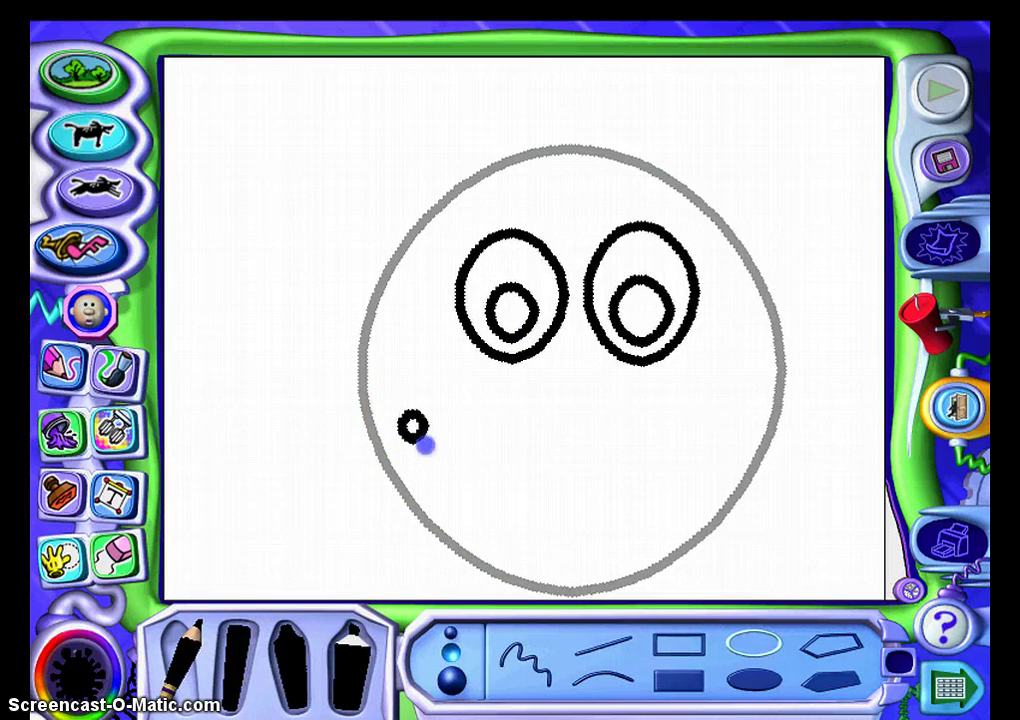
Draw small black coal ovals in a curve across the lower face to form the smile.
left_click(451, 482)
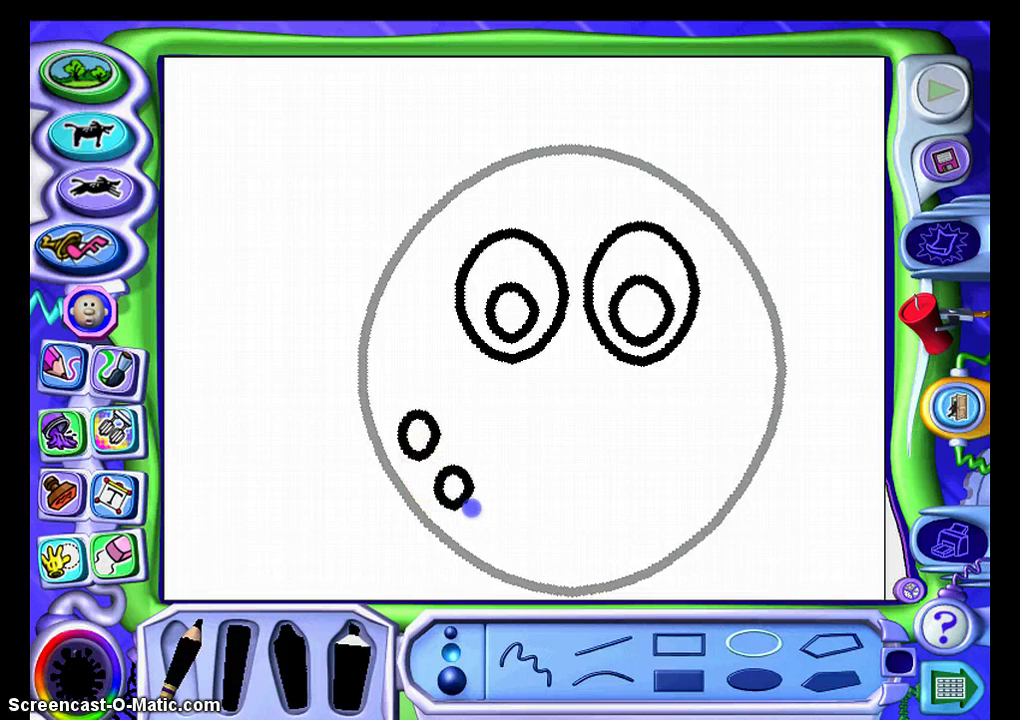
left_click(563, 566)
left_click(649, 523)
left_click_drag(671, 449, 686, 489)
left_click(704, 415)
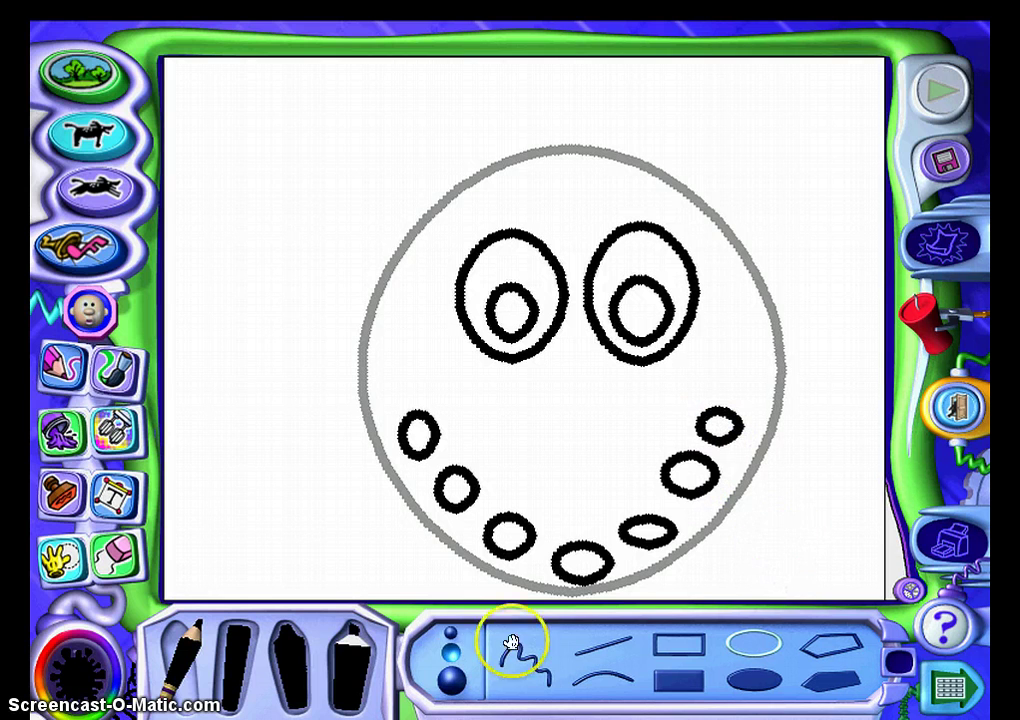
left_click(80, 680)
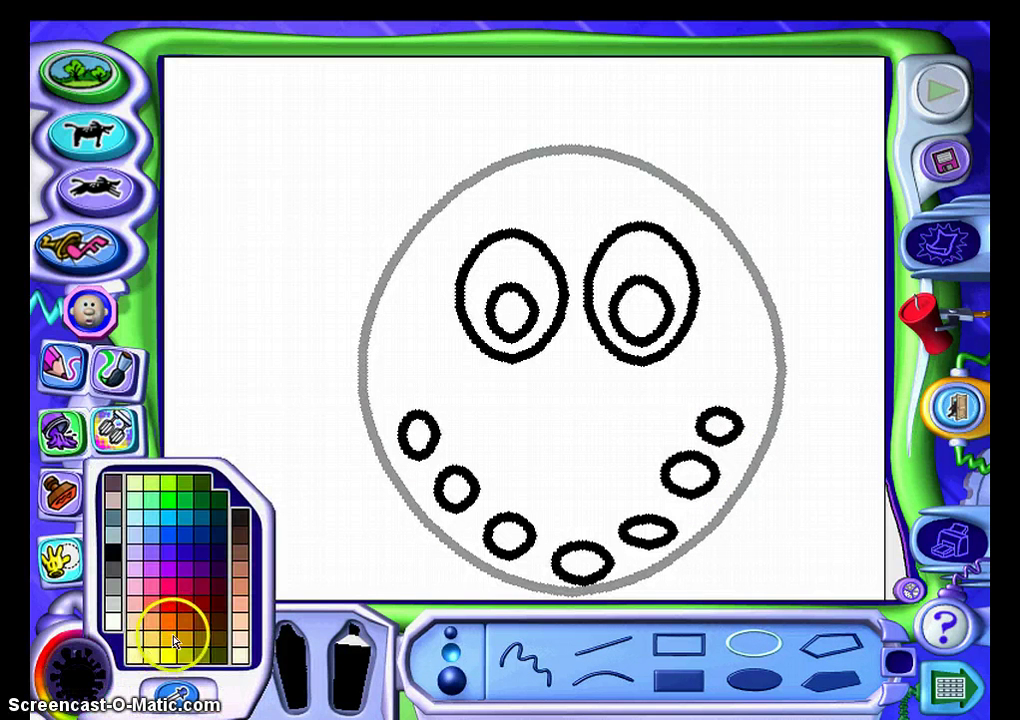
Pick orange and draw a tall, narrow carrot-nose oval between the eyes and smile.
left_click(188, 628)
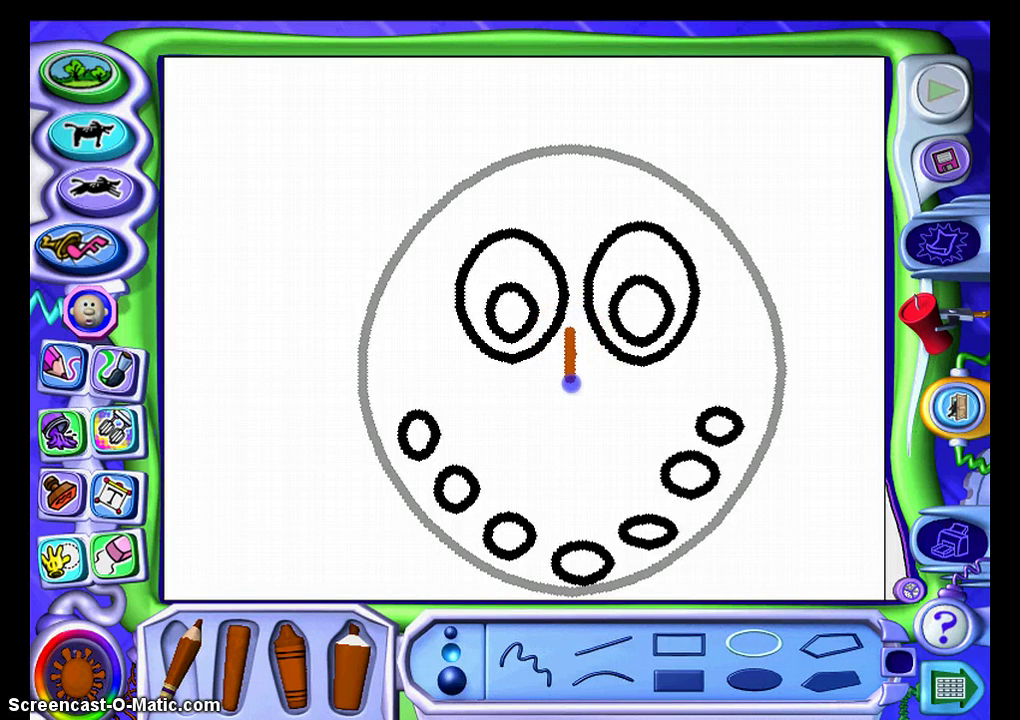
left_click_drag(566, 470, 611, 508)
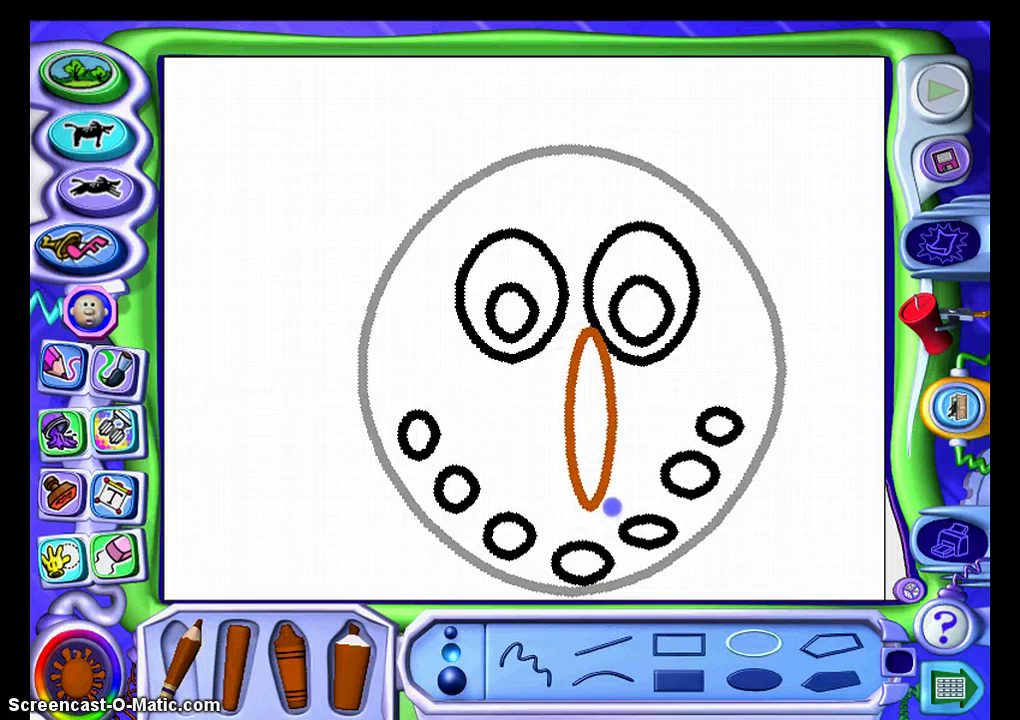
left_click_drag(613, 508, 609, 510)
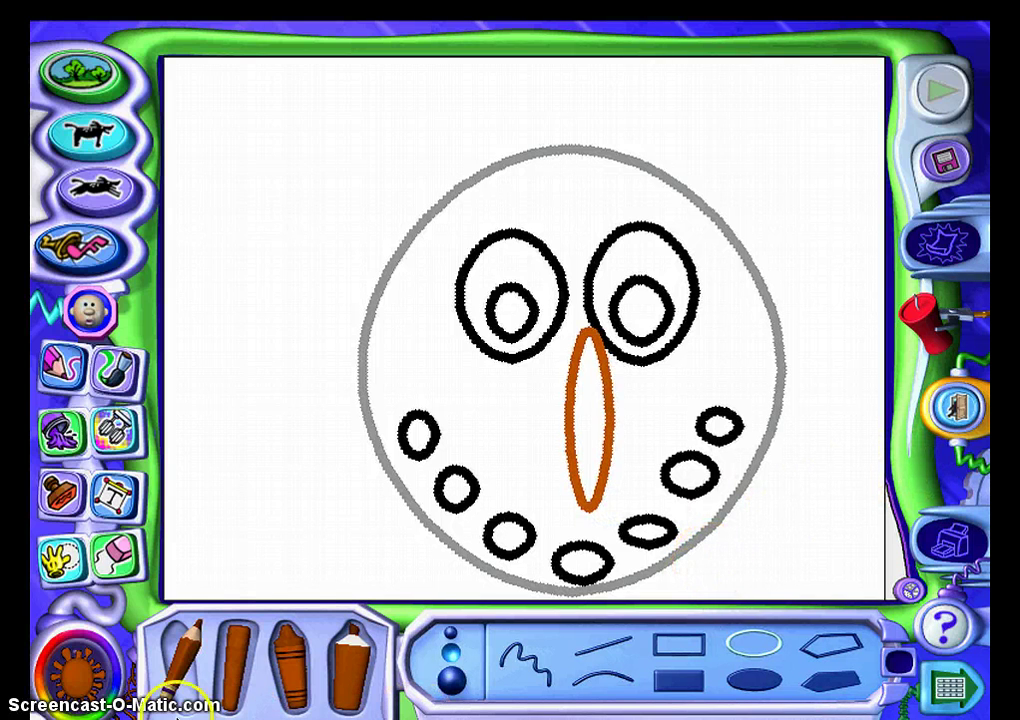
left_click(112, 680)
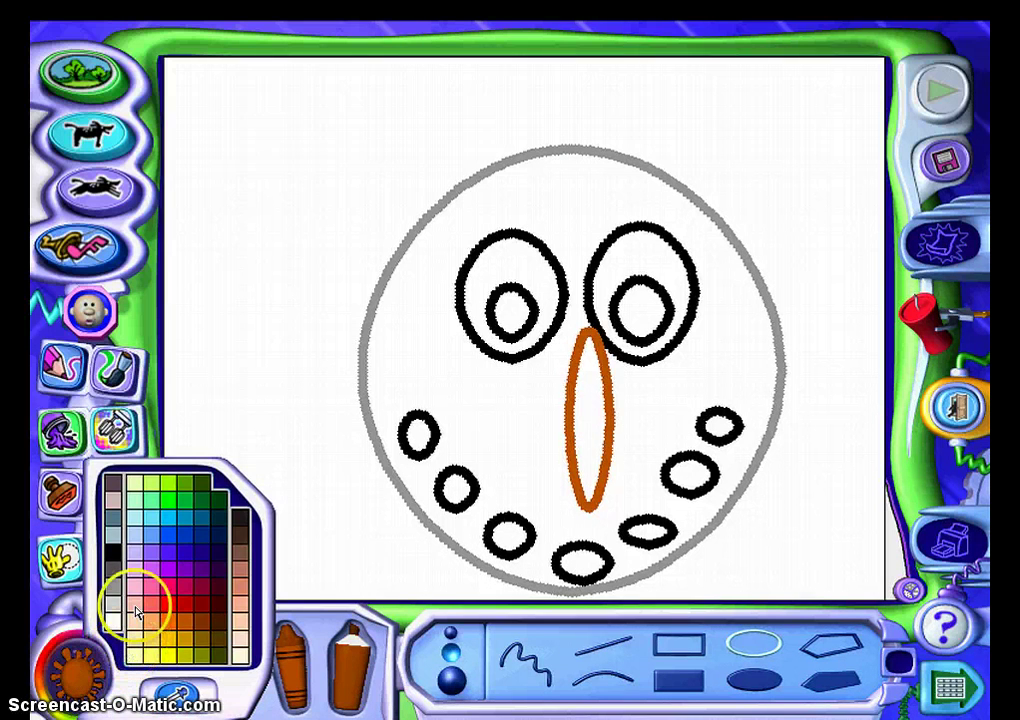
left_click(60, 433)
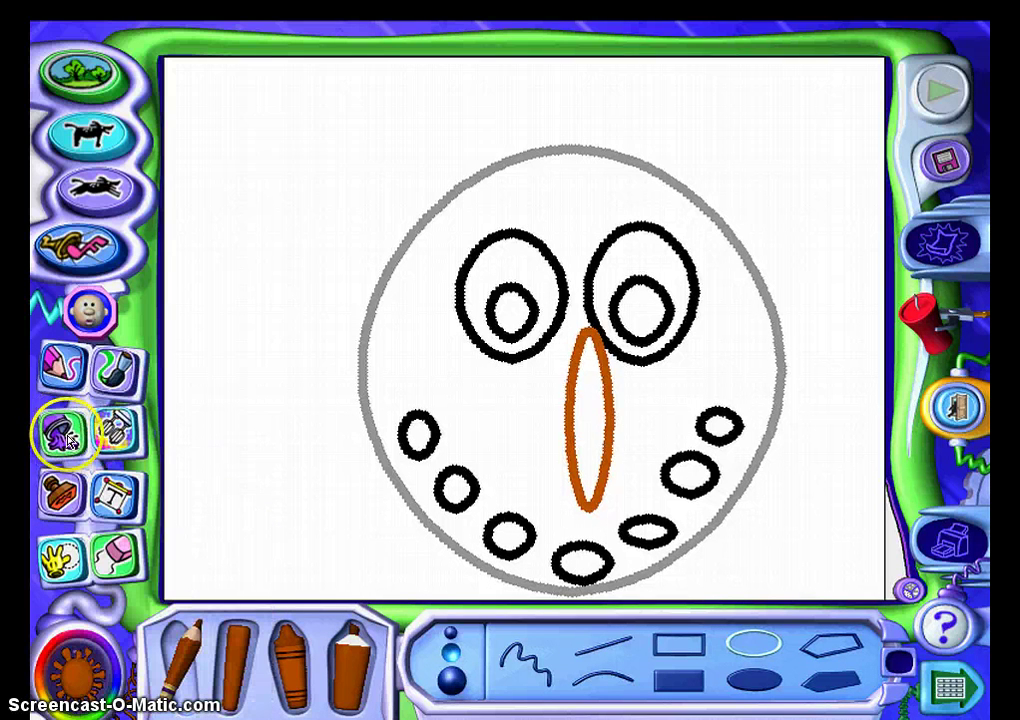
Fill the carrot nose solid orange with the Paint Can.
left_click(42, 658)
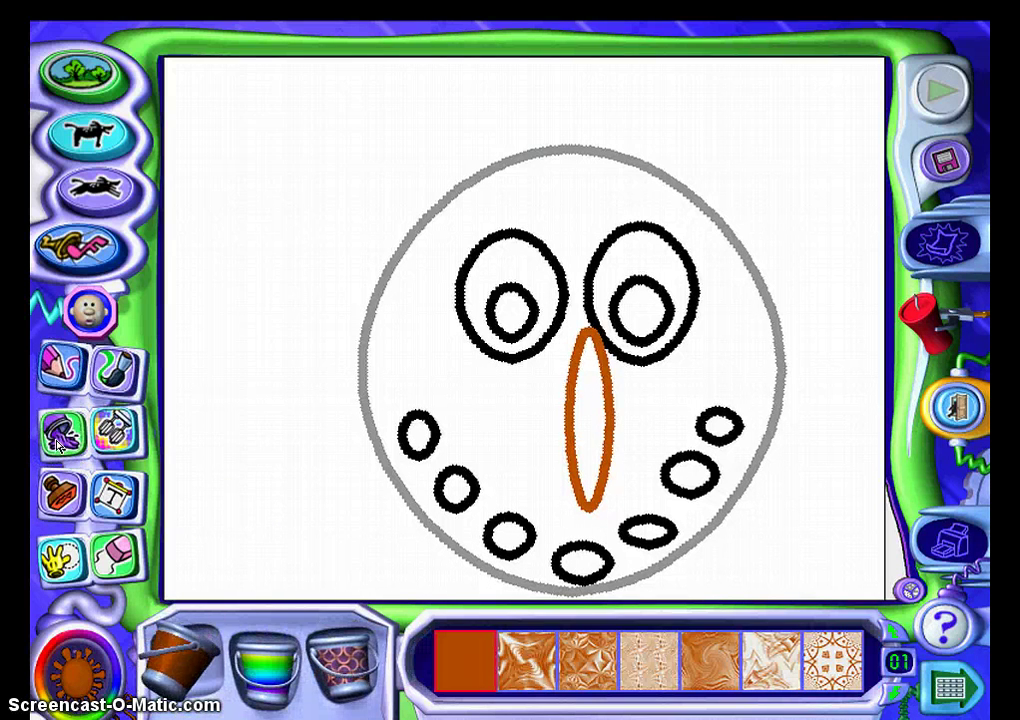
left_click_drag(165, 662, 183, 624)
left_click(239, 620)
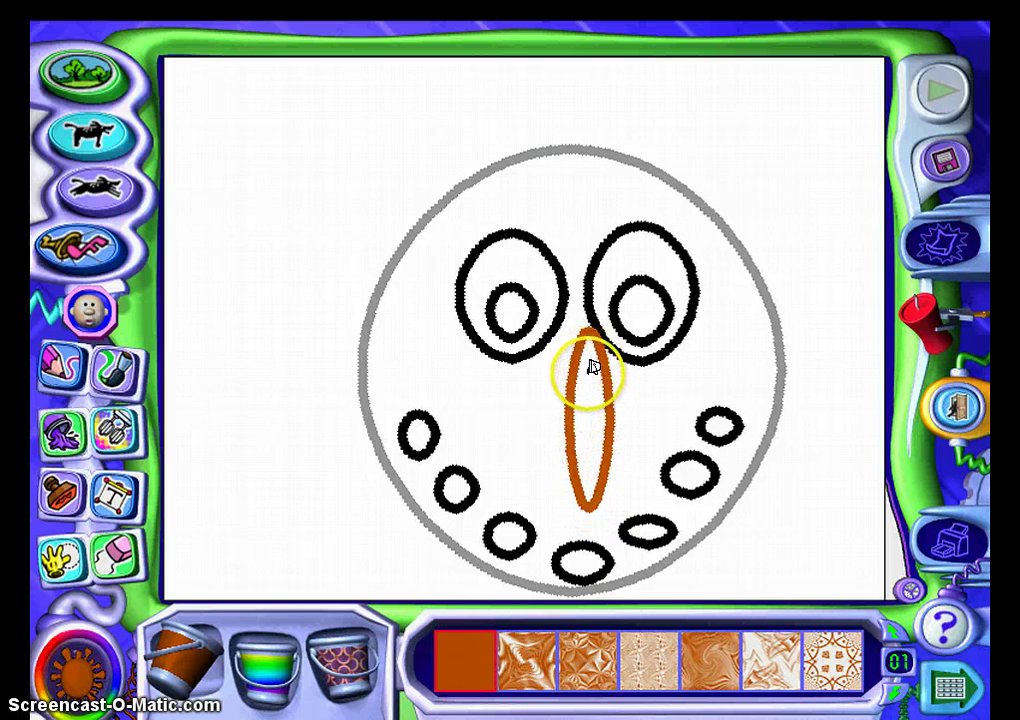
left_click(593, 374)
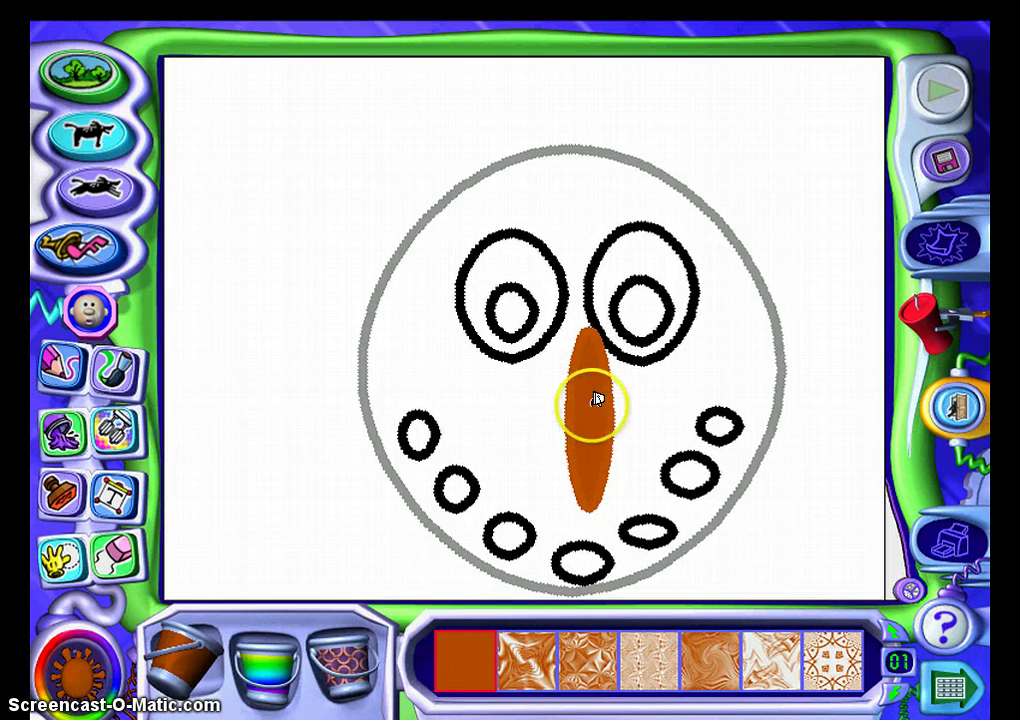
left_click(72, 665)
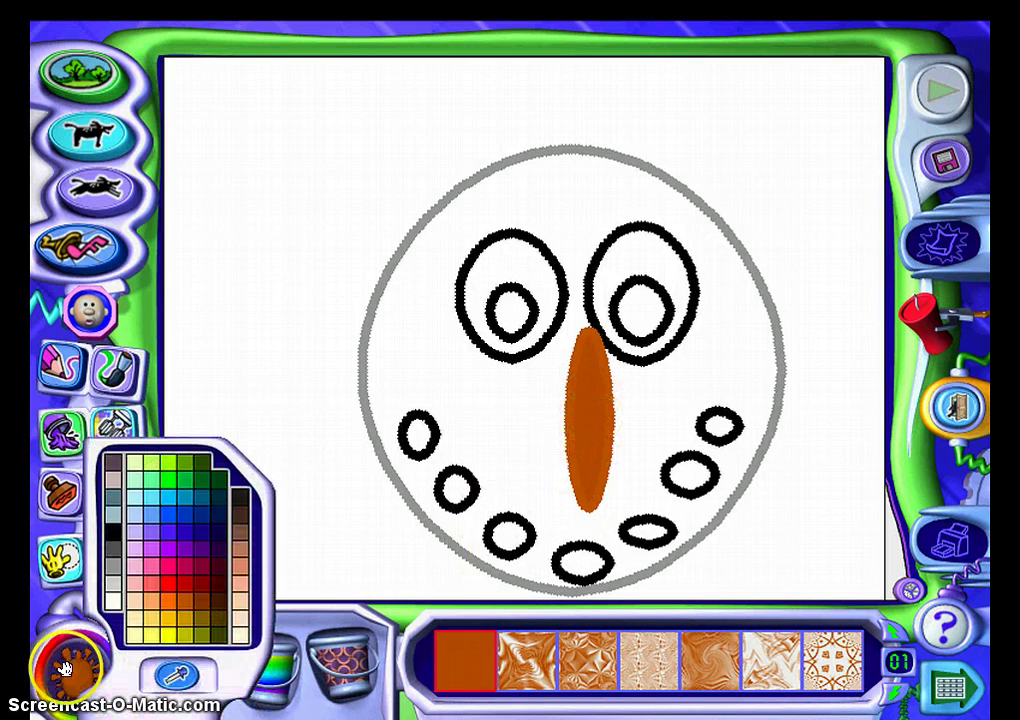
Switch to black and fill the pupil and all seven smile coals solid black.
left_click(112, 484)
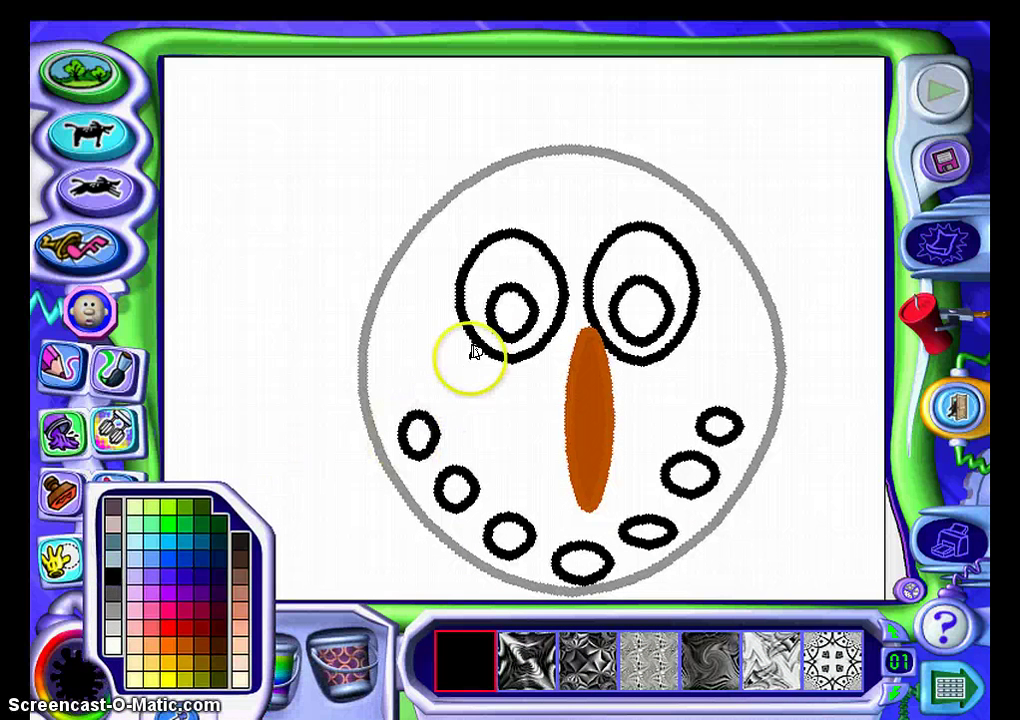
left_click(644, 305)
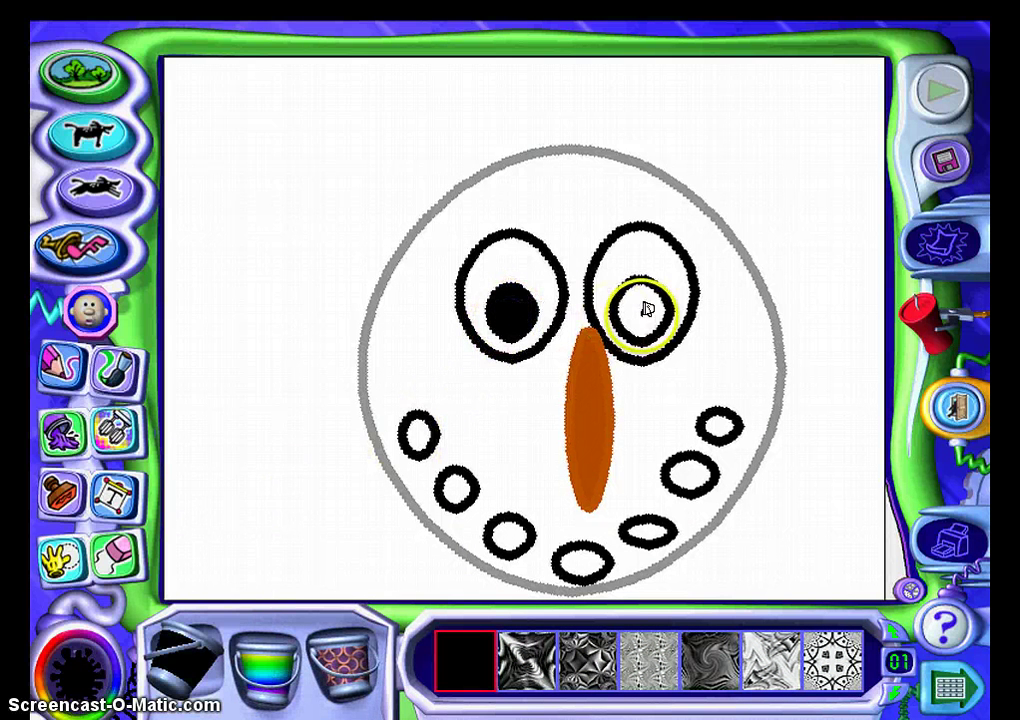
left_click(421, 430)
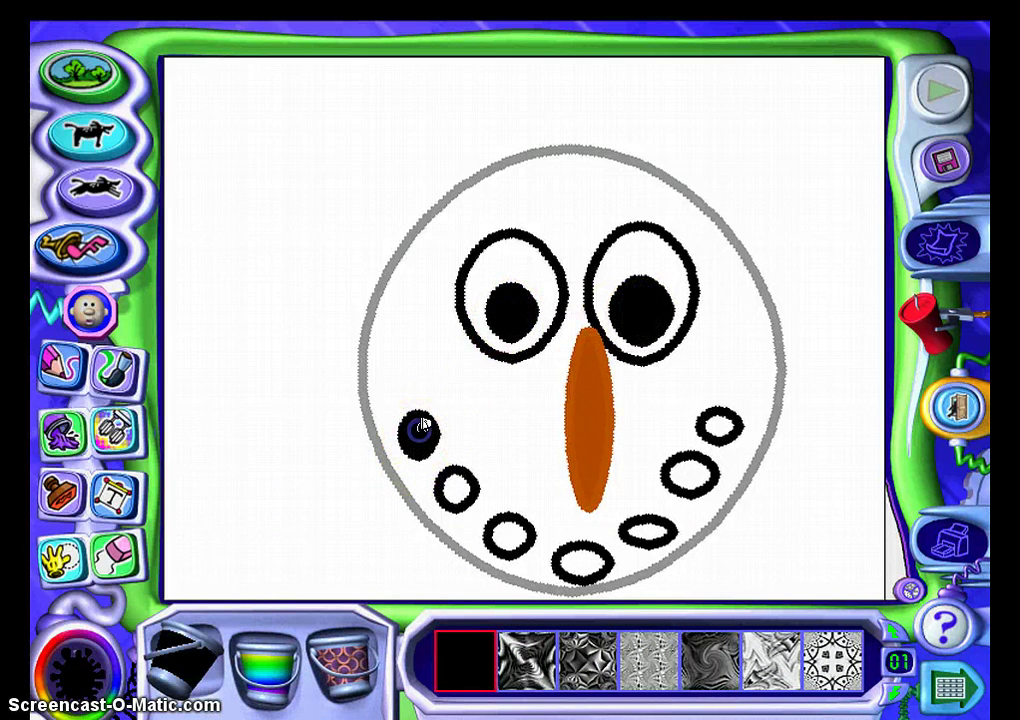
left_click(455, 487)
left_click(505, 535)
left_click(569, 556)
left_click(645, 530)
left_click(689, 474)
left_click(720, 424)
left_click(957, 512)
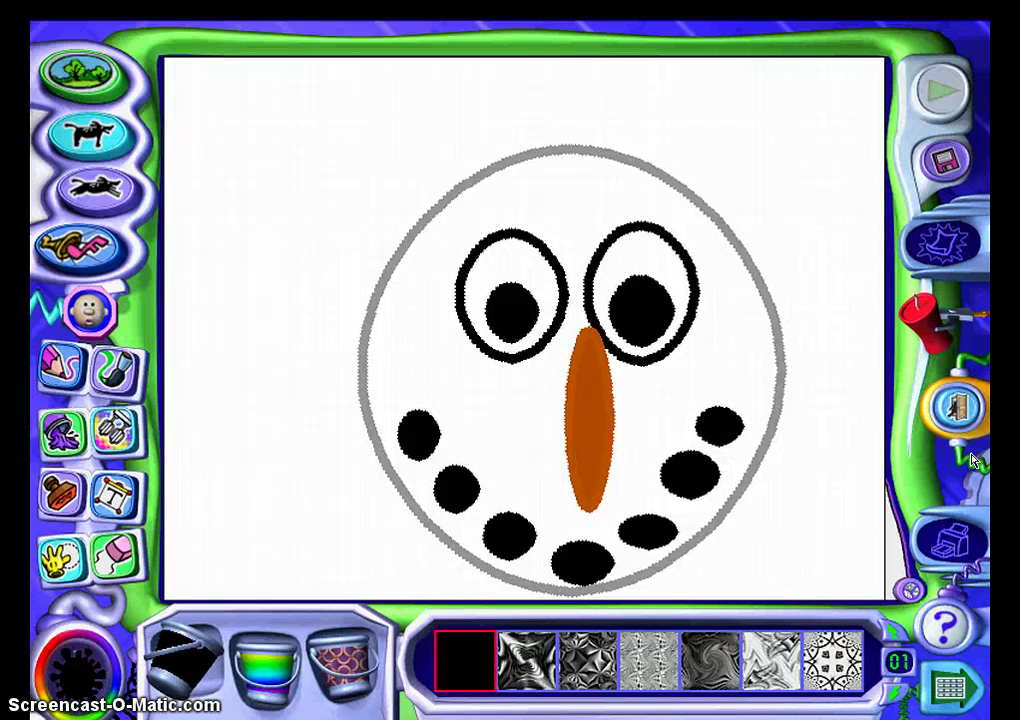
left_click(983, 476)
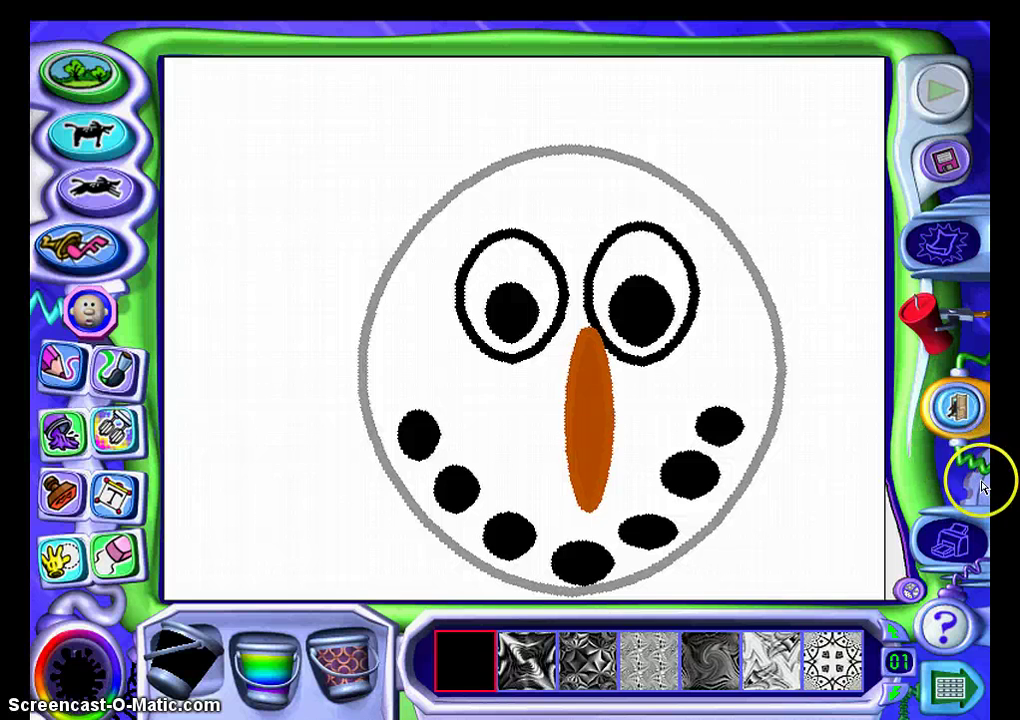